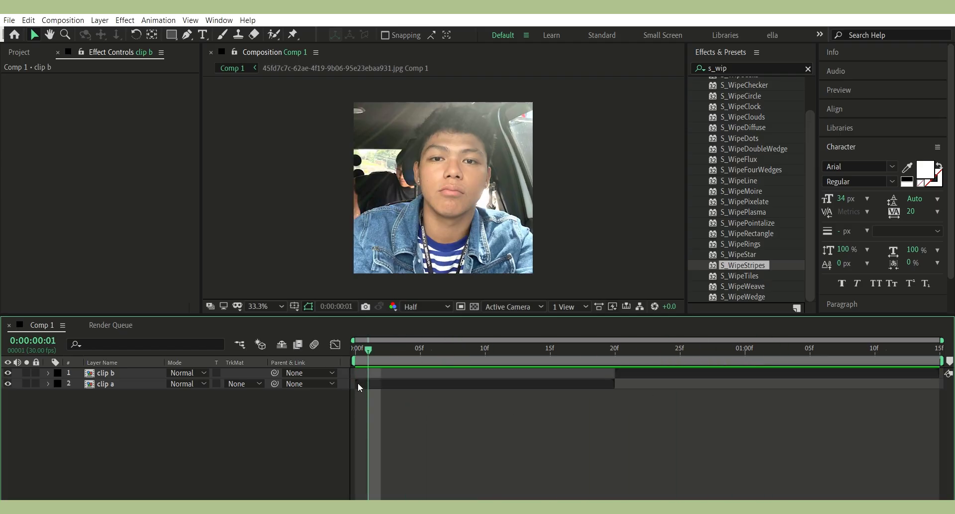
- Add a new solid layer above both clips and split it at frame 20
{"action": "left_click", "coordinate": [378, 369]}
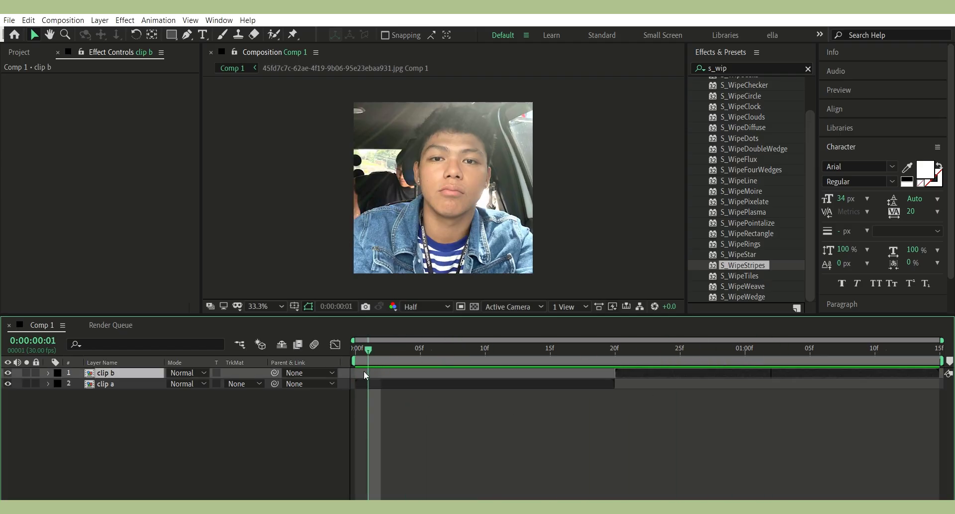
{"action": "key", "text": "ctrl+y"}
{"action": "key", "text": "Return"}
{"action": "left_click", "coordinate": [615, 348]}
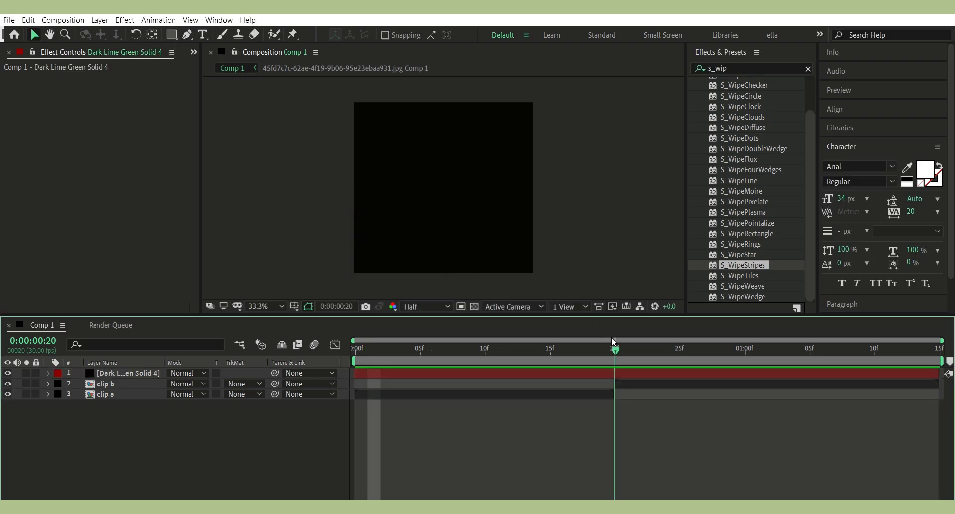
{"action": "key", "text": "ctrl+shift+d"}
- At frame 7, apply the S_WipeStripes effect to the solid's first half
{"action": "left_click_drag", "start_coordinate": [407, 350], "coordinate": [369, 354]}
{"action": "left_click", "coordinate": [444, 346]}
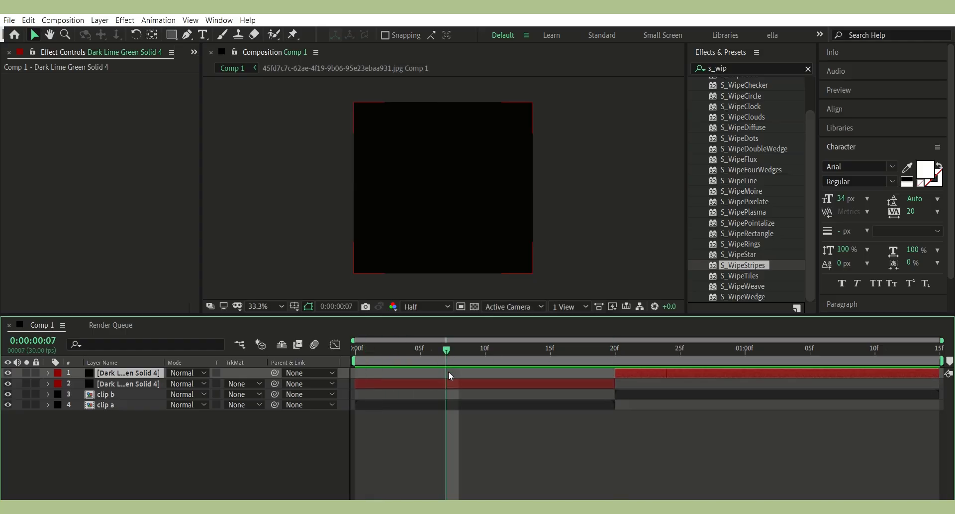
{"action": "key", "text": "ctrl+Down"}
{"action": "left_click_drag", "start_coordinate": [755, 252], "coordinate": [471, 371]}
- Set the S_WipeStripes Angle to 0 and Frequency to 0.1
{"action": "left_click", "coordinate": [124, 161]}
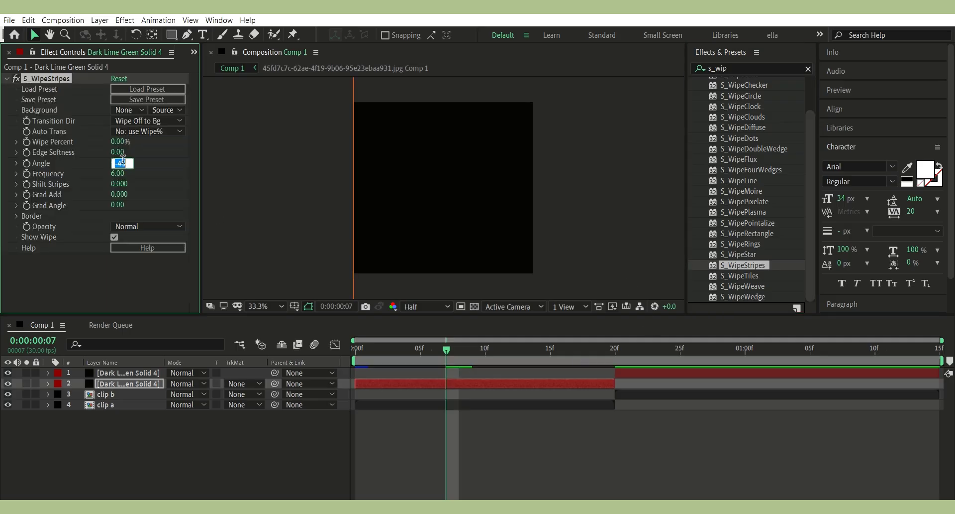
{"action": "left_click", "coordinate": [103, 261]}
{"action": "left_click_drag", "start_coordinate": [123, 142], "coordinate": [133, 142]}
{"action": "left_click", "coordinate": [123, 162]}
{"action": "key", "text": "BackSpace"}
{"action": "key", "text": "Return"}
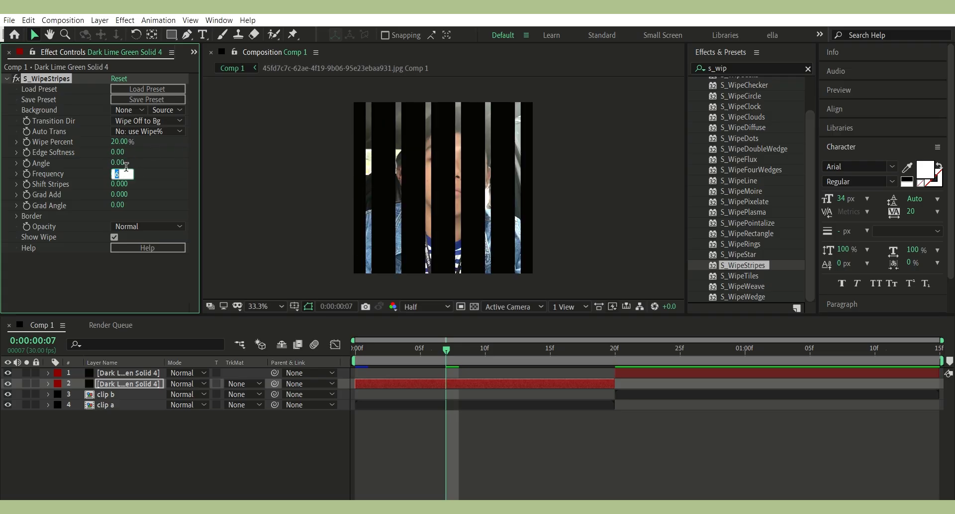
{"action": "type", "text": "0.1"}
{"action": "key", "text": "Return"}
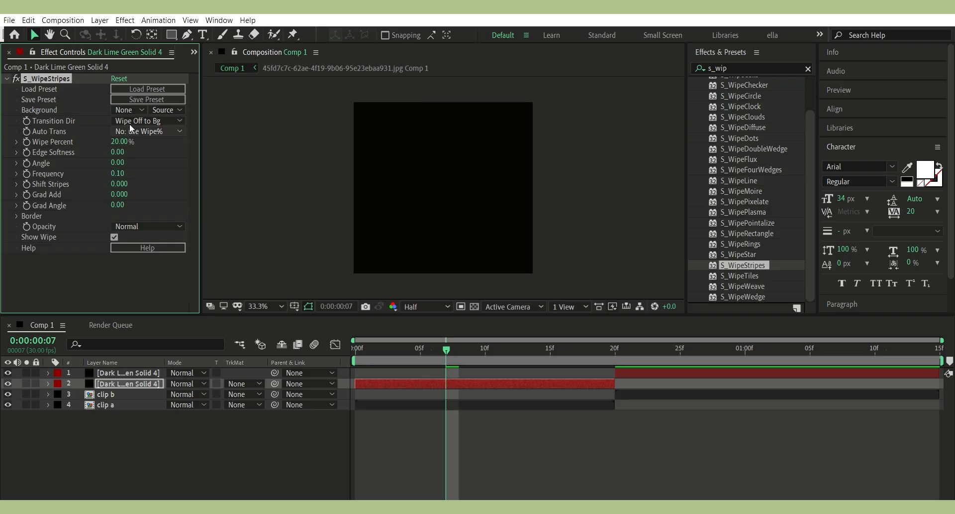
- Keyframe the first solid's Wipe Percent at 100% on frame 7 and 93% on frame 20
{"action": "left_click_drag", "start_coordinate": [119, 141], "coordinate": [144, 133]}
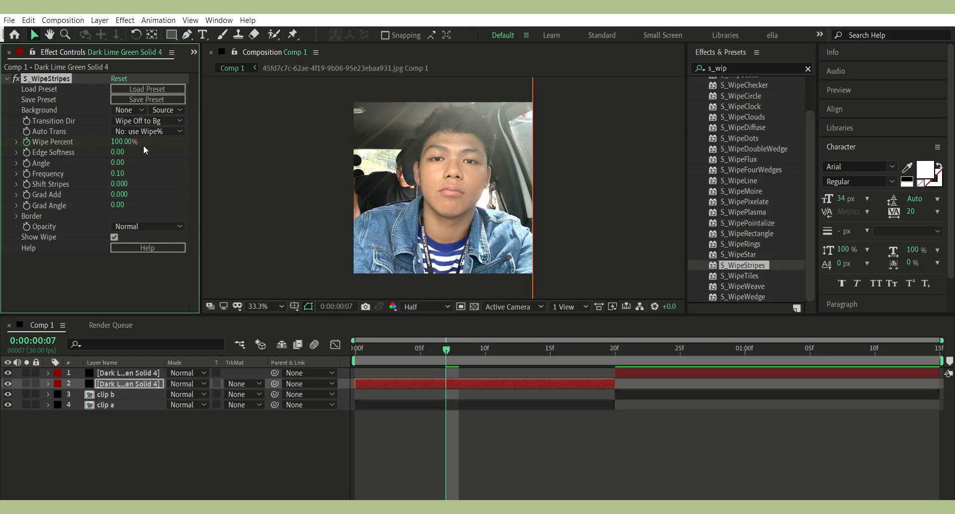
{"action": "left_click", "coordinate": [564, 348]}
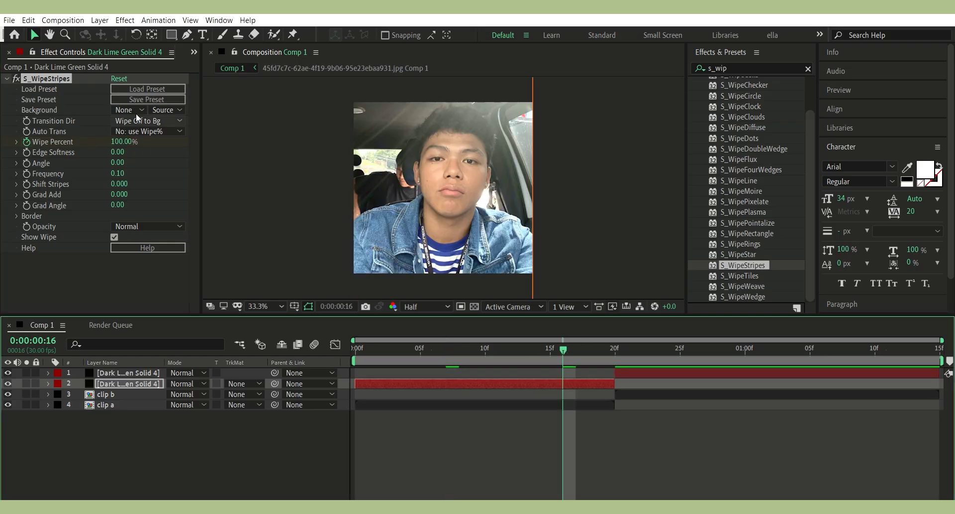
{"action": "left_click_drag", "start_coordinate": [127, 138], "coordinate": [123, 140]}
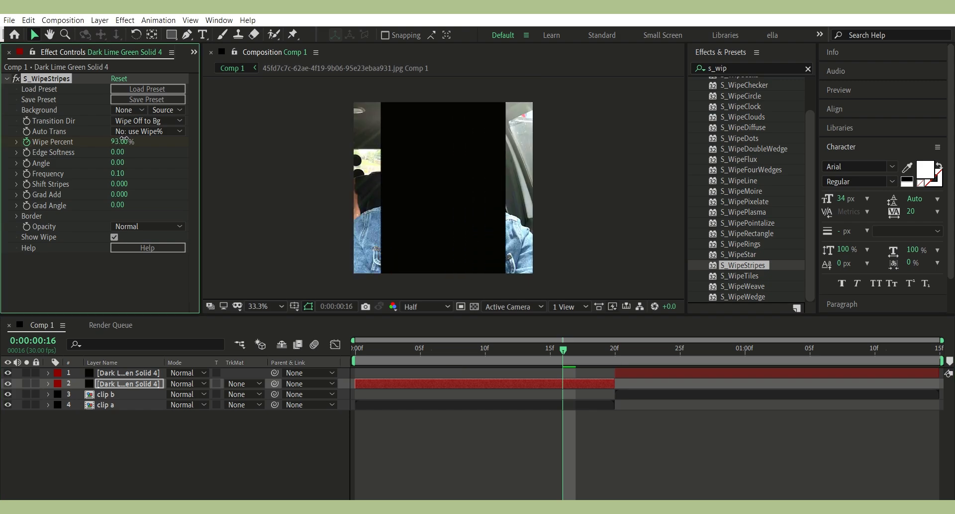
{"action": "key", "text": "u"}
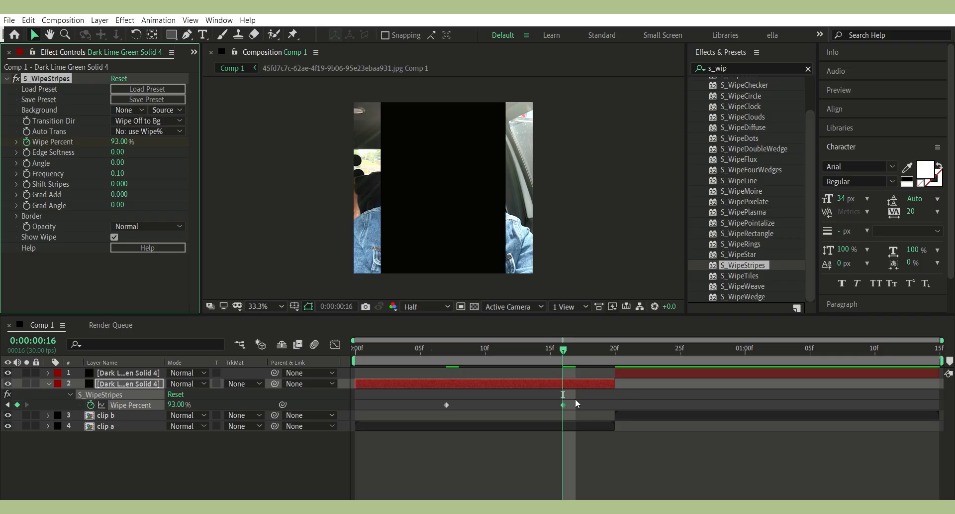
{"action": "left_click_drag", "start_coordinate": [561, 396], "coordinate": [609, 394]}
- Easy-ease the Wipe Percent keyframes and shape their value curve to start slowly and drop steeply near frame 20
{"action": "left_click", "coordinate": [602, 347]}
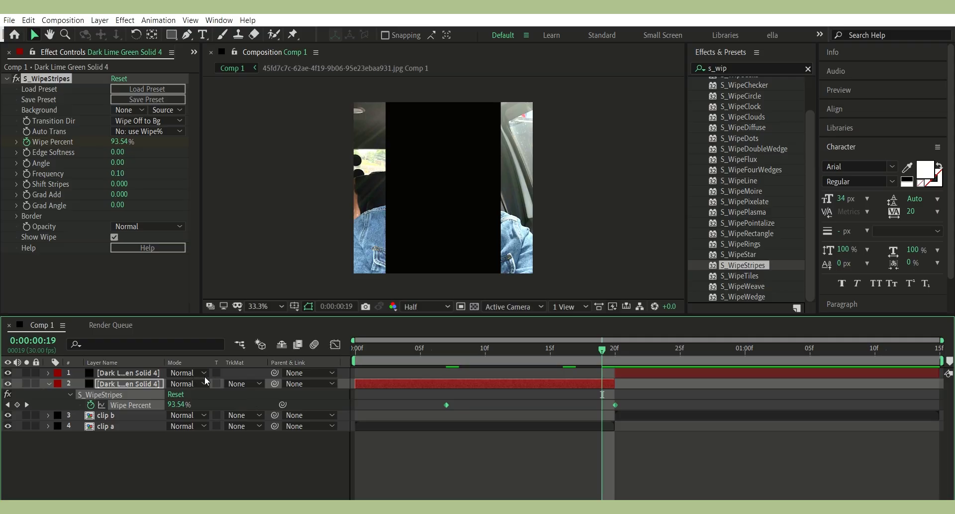
{"action": "key", "text": "F9"}
{"action": "left_click", "coordinate": [637, 383]}
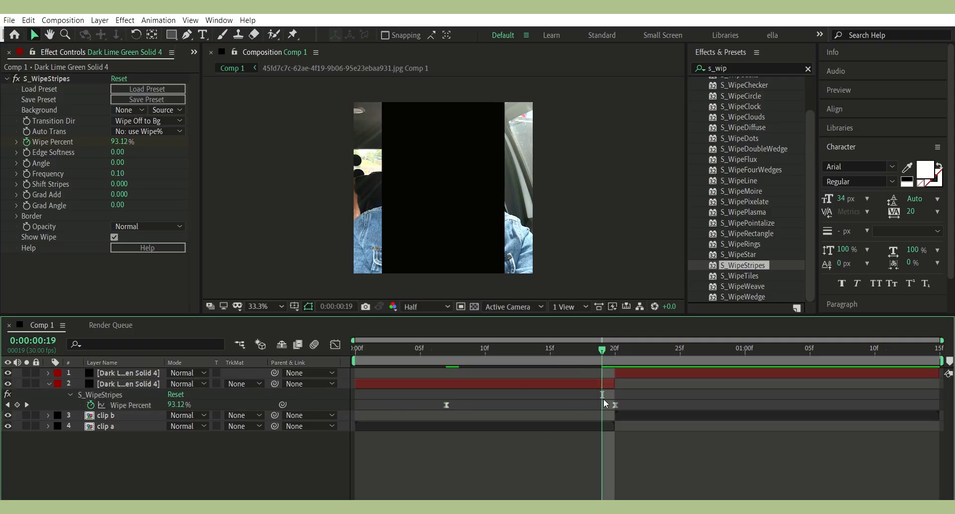
{"action": "mouse_move", "coordinate": [616, 404]}
{"action": "left_mouse_down"}
{"action": "mouse_move", "coordinate": [628, 404]}
{"action": "mouse_move", "coordinate": [613, 397]}
{"action": "left_mouse_up"}
{"action": "left_click", "coordinate": [335, 345]}
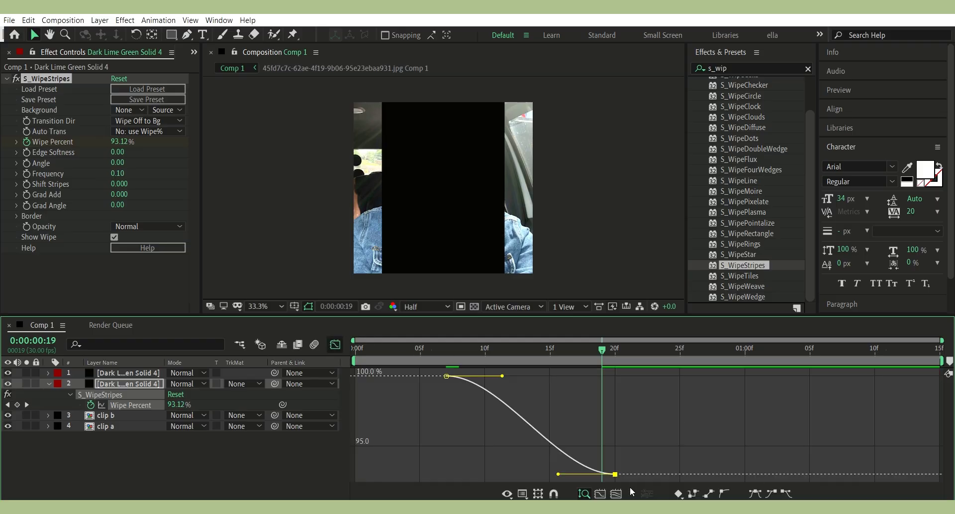
{"action": "left_click", "coordinate": [616, 493]}
{"action": "left_click_drag", "start_coordinate": [714, 470], "coordinate": [855, 366]}
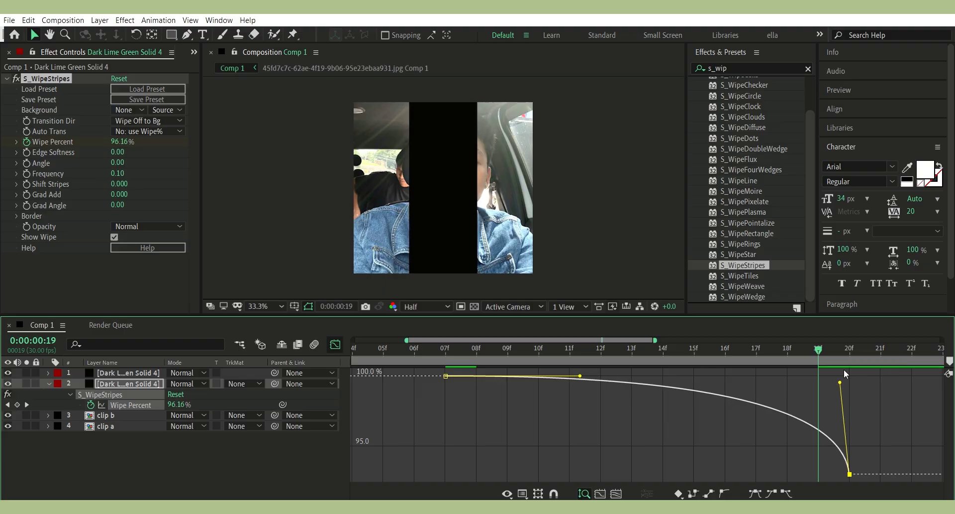
{"action": "left_click_drag", "start_coordinate": [580, 376], "coordinate": [818, 359]}
{"action": "left_click", "coordinate": [336, 344]}
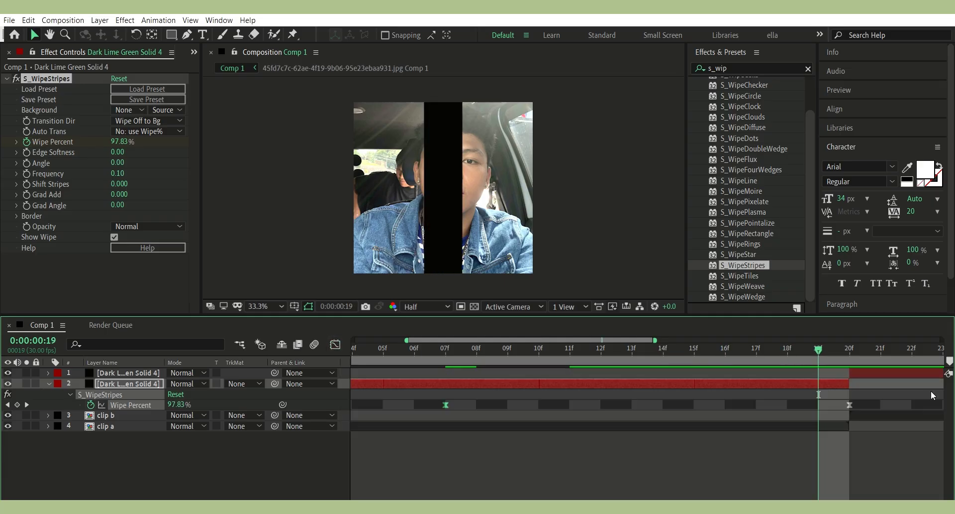
- Find the CC Jaws effect and apply it to the solid half that starts at frame 20
{"action": "left_click", "coordinate": [852, 351]}
{"action": "key", "text": "ctrl+Up"}
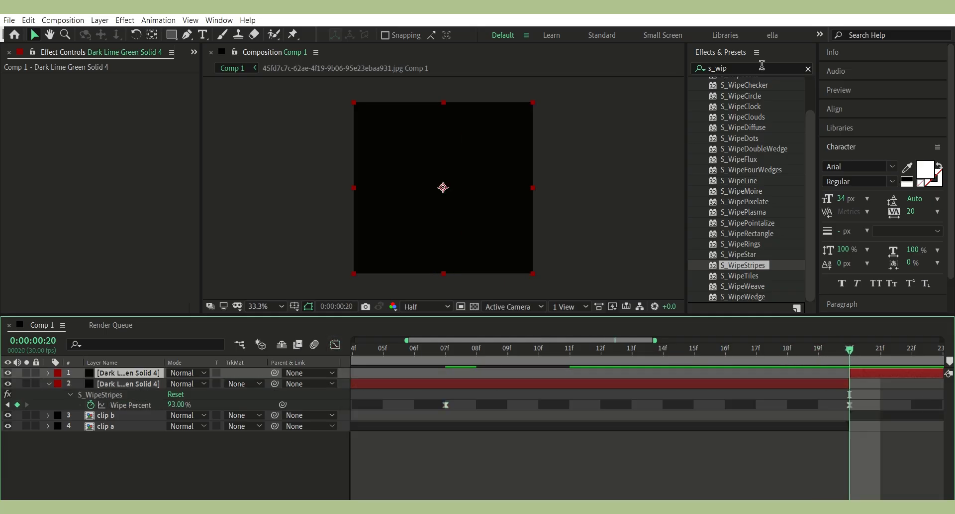
{"action": "left_click", "coordinate": [740, 65]}
{"action": "type", "text": "cc"}
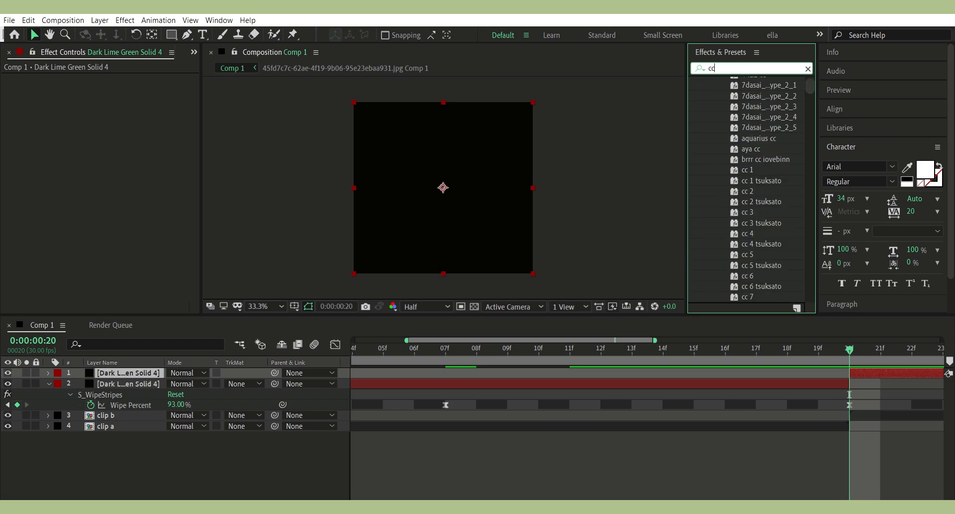
{"action": "type", "text": " jaw"}
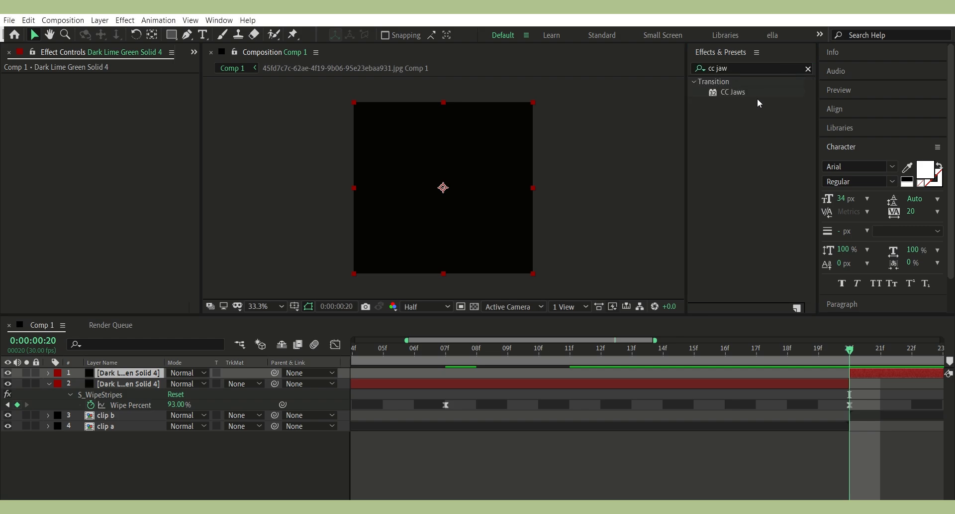
{"action": "left_click_drag", "start_coordinate": [733, 92], "coordinate": [850, 373]}
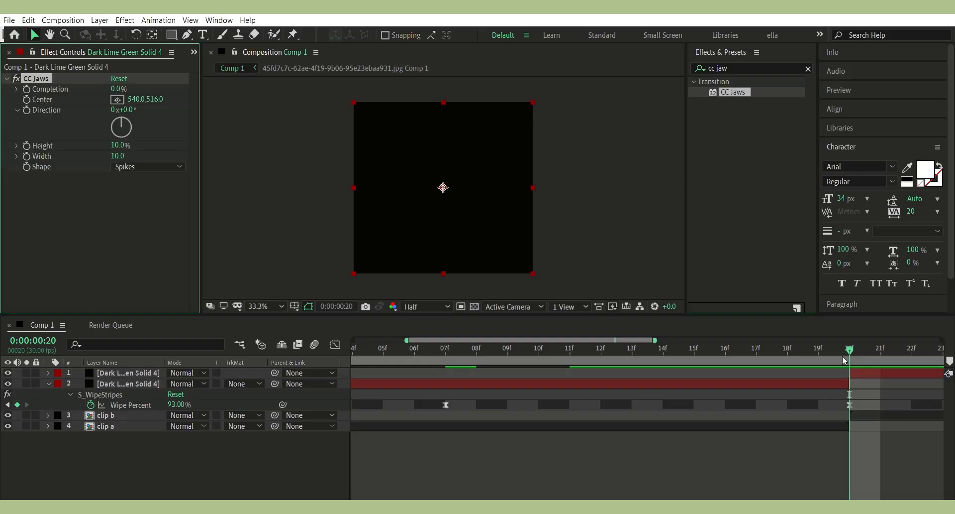
- Set the CC Jaws Height to 0% and Direction to 90°, with a 49% Completion keyframe at frame 20
{"action": "left_click", "coordinate": [124, 143]}
{"action": "type", "text": "0"}
{"action": "key", "text": "Return"}
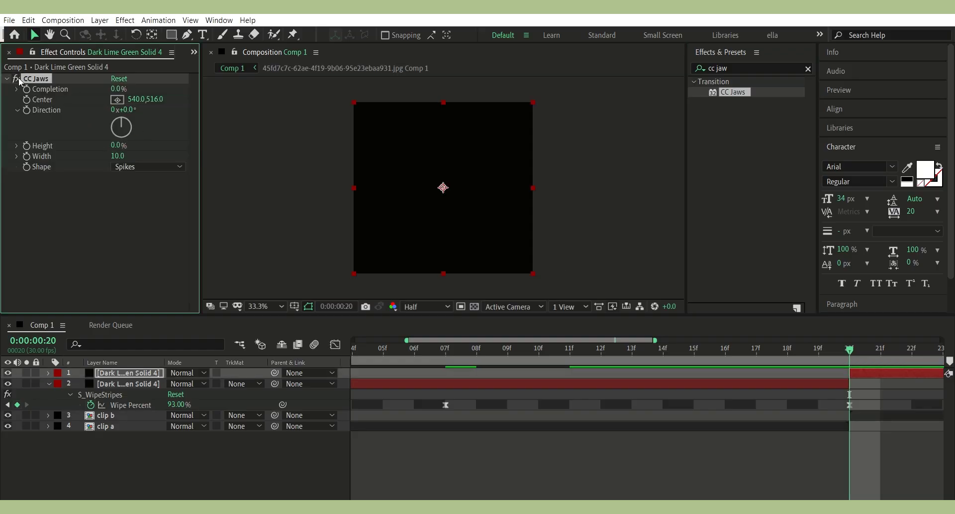
{"action": "left_click_drag", "start_coordinate": [119, 89], "coordinate": [125, 88]}
{"action": "left_click", "coordinate": [127, 108]}
{"action": "type", "text": "90"}
{"action": "key", "text": "Return"}
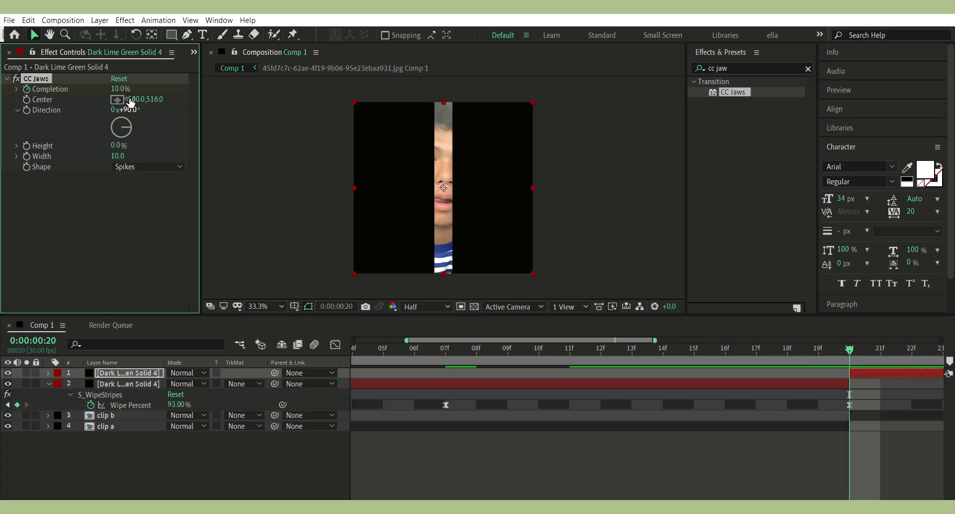
{"action": "left_click_drag", "start_coordinate": [133, 77], "coordinate": [152, 77]}
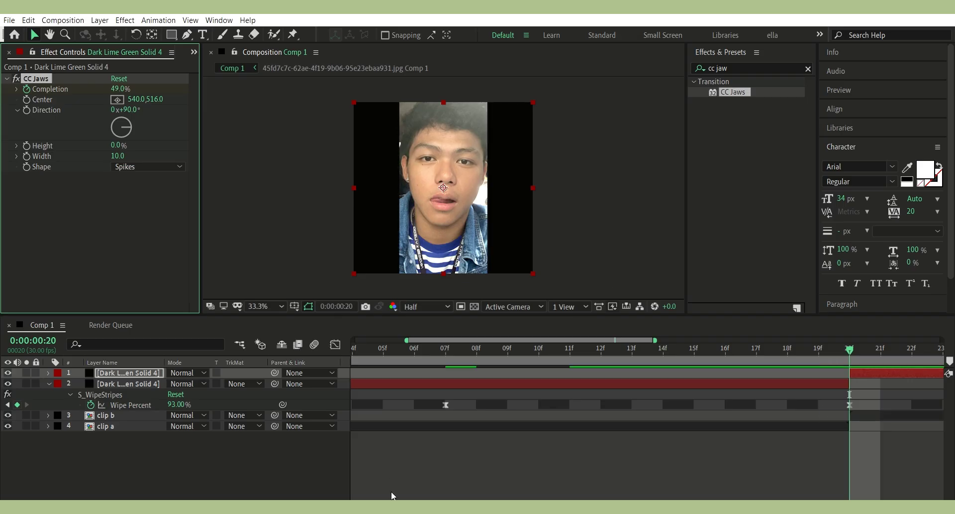
- Set the CC Jaws Completion to 100% at 0:00:01:06 and reveal the layer's keyframes
{"action": "key", "text": "minus"}
{"action": "left_click_drag", "start_coordinate": [770, 346], "coordinate": [728, 349]}
{"action": "scroll", "coordinate": [390, 495], "scroll_direction": "down", "scroll_amount": 4}
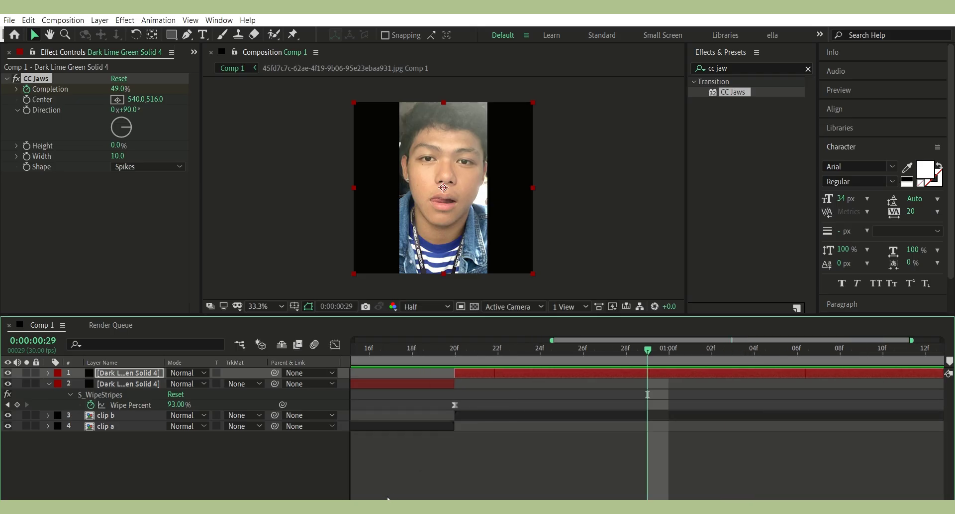
{"action": "key", "text": "space"}
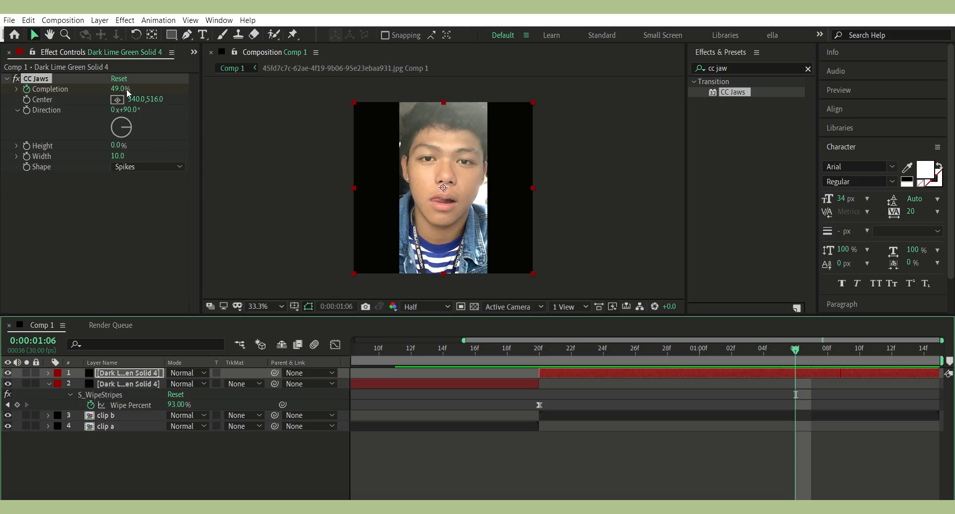
{"action": "left_click", "coordinate": [124, 88]}
{"action": "type", "text": "0"}
{"action": "key", "text": "Return"}
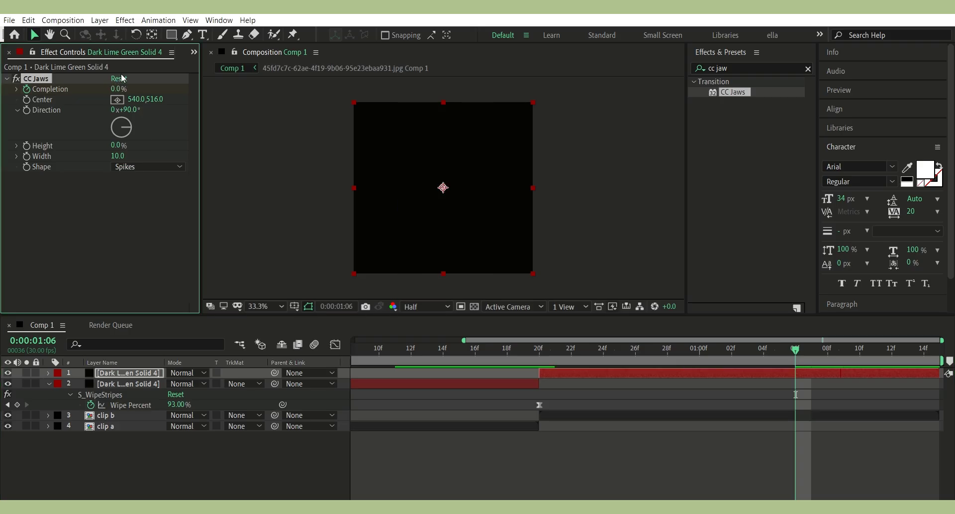
{"action": "left_click_drag", "start_coordinate": [121, 87], "coordinate": [286, 72]}
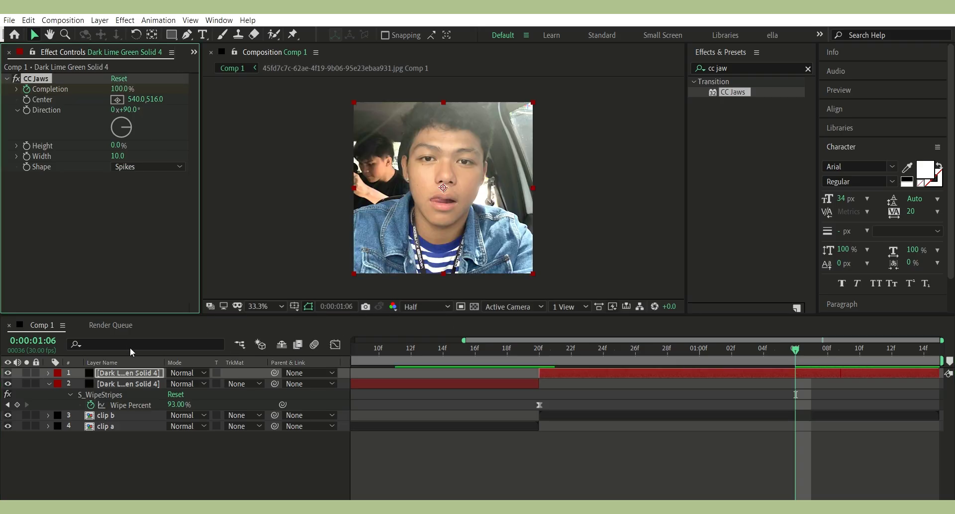
{"action": "key", "text": "u"}
- Easy-ease the Completion keyframes and shape their value curve to rise steeply from frame 20 and level off
{"action": "left_click", "coordinate": [137, 384]}
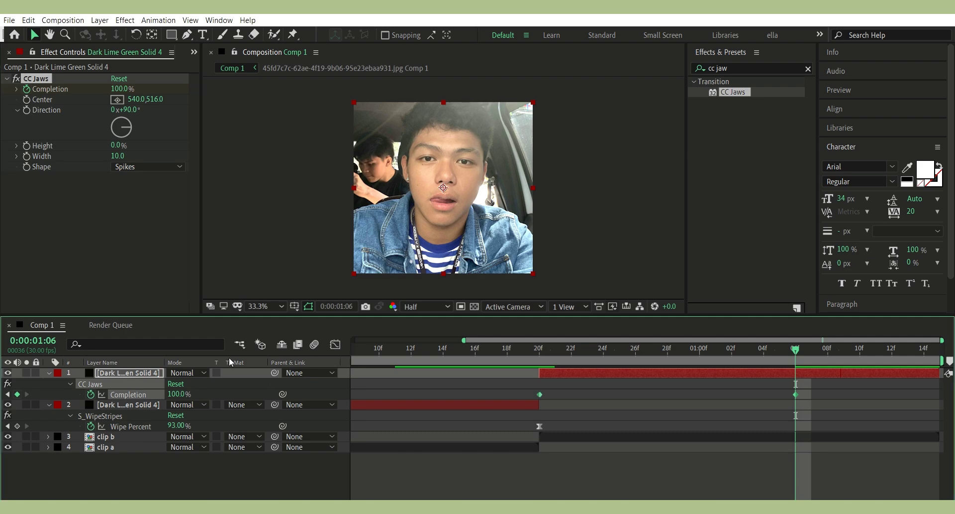
{"action": "left_click", "coordinate": [728, 397]}
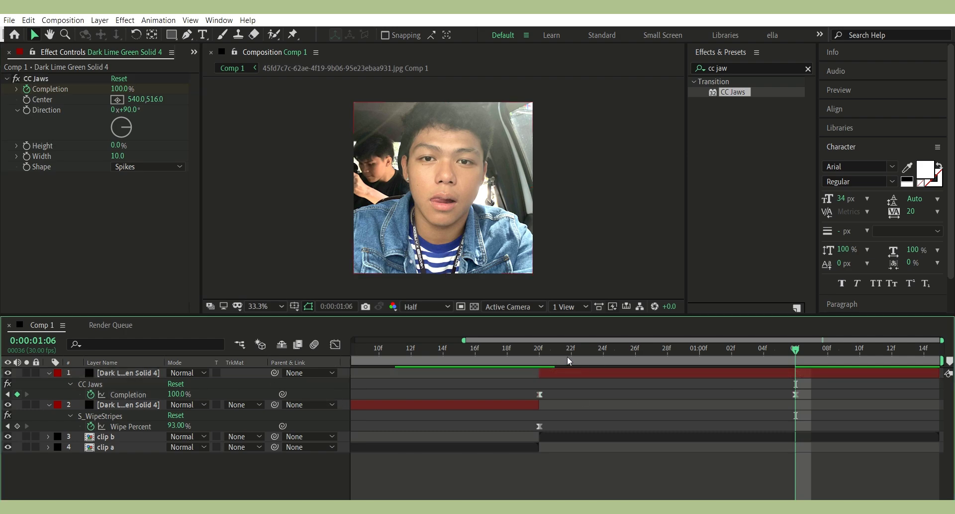
{"action": "left_click", "coordinate": [544, 345]}
{"action": "left_click_drag", "start_coordinate": [544, 345], "coordinate": [539, 384]}
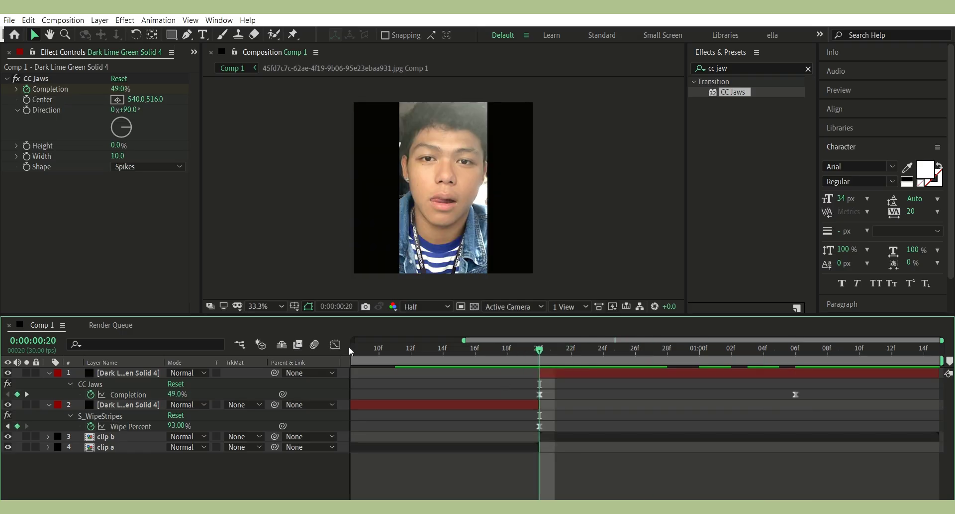
{"action": "left_click", "coordinate": [98, 395]}
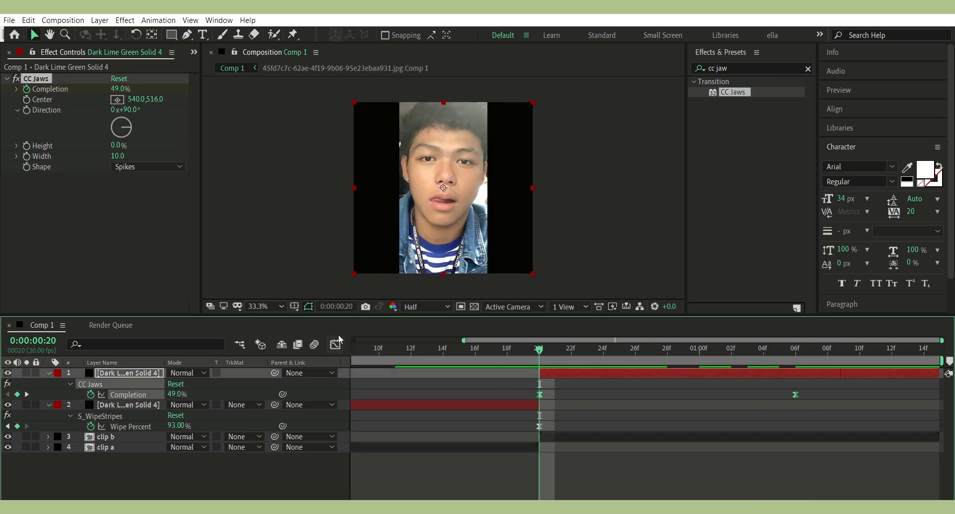
{"action": "left_click", "coordinate": [335, 344]}
{"action": "left_click", "coordinate": [571, 466]}
{"action": "left_click_drag", "start_coordinate": [624, 473], "coordinate": [440, 379]}
{"action": "left_click_drag", "start_coordinate": [710, 376], "coordinate": [578, 364]}
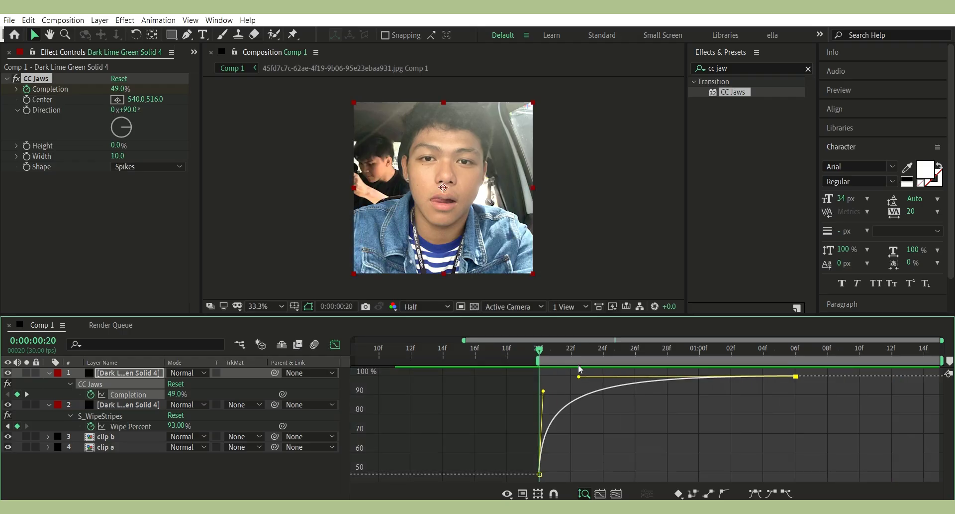
- Preview the transition from the start of the composition
{"action": "key", "text": "Home"}
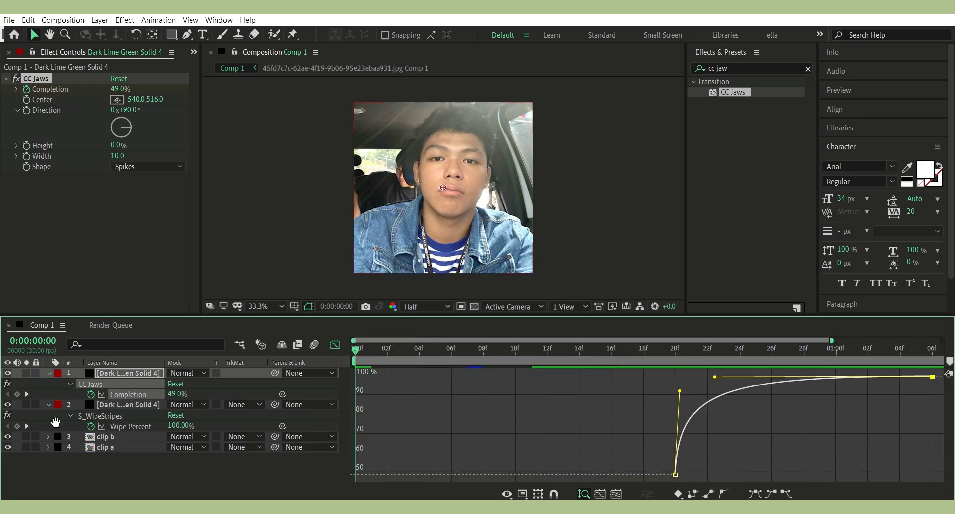
{"action": "key", "text": "space"}
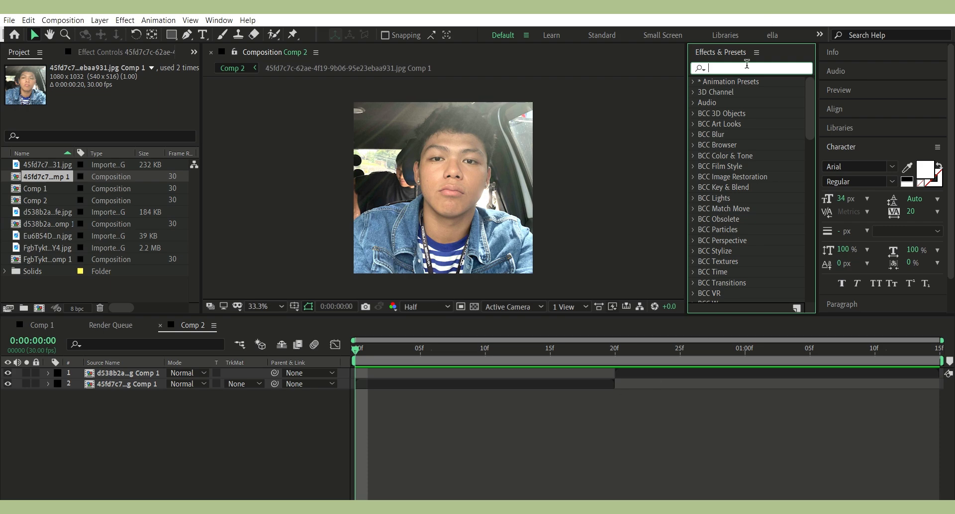
- In Comp 2, apply S_WipeLine to the first clip's layer and set its Angle to 137
{"action": "type", "text": "s_wipe"}
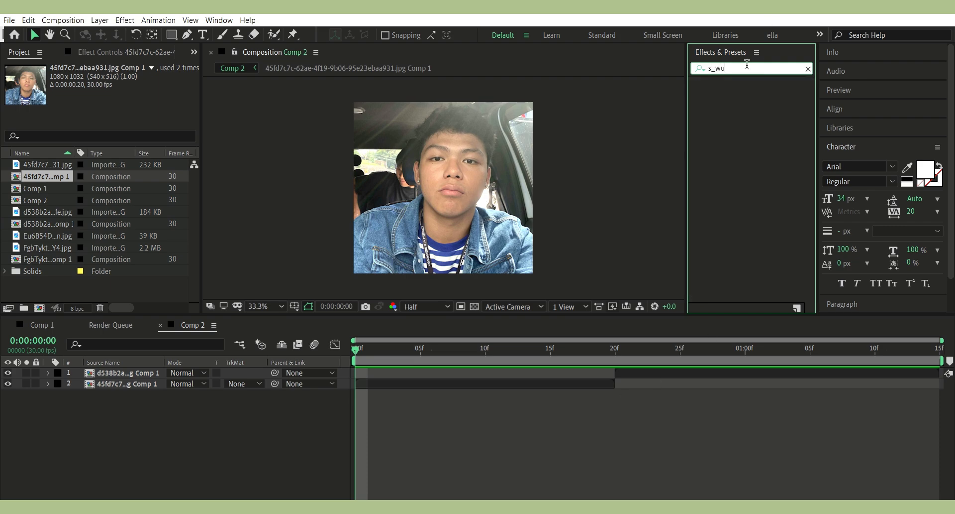
{"action": "scroll", "coordinate": [764, 238], "scroll_direction": "down", "scroll_amount": 2}
{"action": "left_click_drag", "start_coordinate": [740, 180], "coordinate": [497, 383]}
{"action": "left_click_drag", "start_coordinate": [131, 158], "coordinate": [276, 186]}
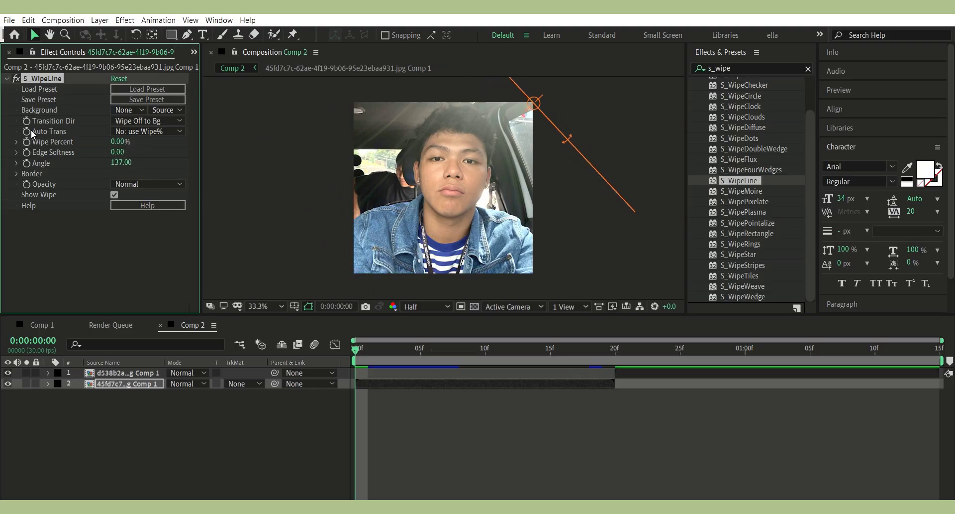
- Keyframe the first clip's S_WipeLine Wipe Percent from 0% at frame 7 to 65% at frame 20
{"action": "key", "text": "u"}
{"action": "left_click_drag", "start_coordinate": [356, 404], "coordinate": [465, 393]}
{"action": "left_click_drag", "start_coordinate": [538, 349], "coordinate": [563, 349]}
{"action": "left_click_drag", "start_coordinate": [121, 142], "coordinate": [169, 133]}
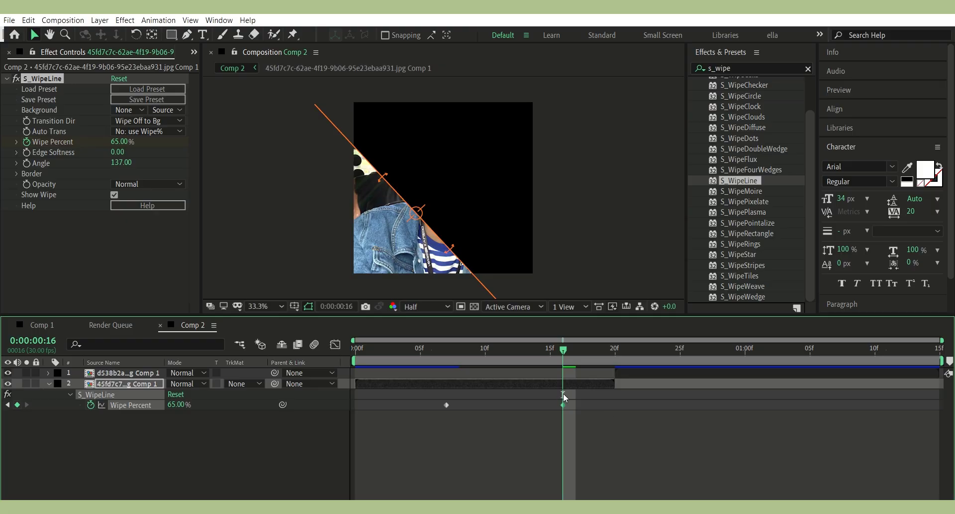
{"action": "left_click_drag", "start_coordinate": [563, 404], "coordinate": [616, 401]}
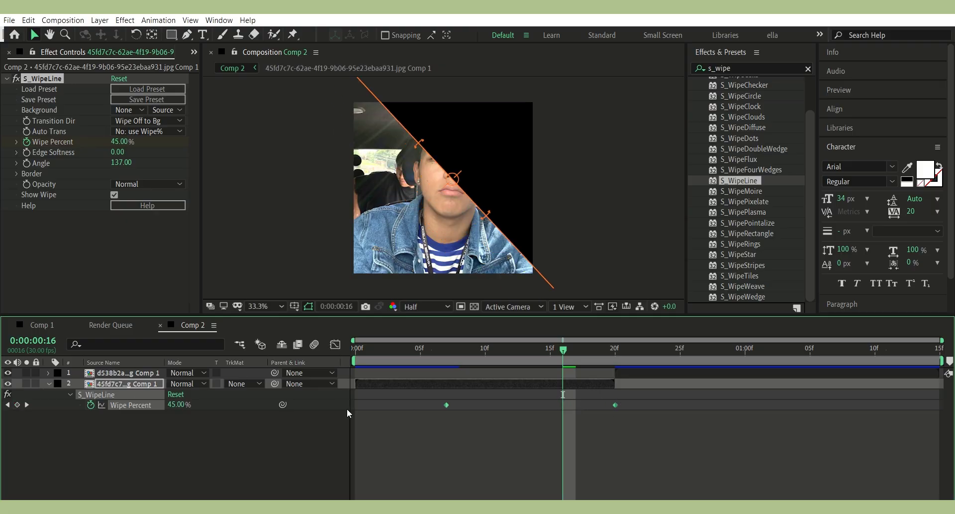
- Easy-ease the first clip's Wipe Percent keyframes and shape their value curve to stay flat, then rise steeply just before frame 20
{"action": "left_click", "coordinate": [335, 345]}
{"action": "left_click", "coordinate": [849, 376]}
{"action": "left_click_drag", "start_coordinate": [717, 376], "coordinate": [915, 467]}
{"action": "left_click_drag", "start_coordinate": [581, 472], "coordinate": [793, 466]}
{"action": "left_click", "coordinate": [335, 344]}
- Apply S_WipeLine to the second clip at frame 20 and keyframe its Wipe Percent at 50%
{"action": "left_click_drag", "start_coordinate": [807, 349], "coordinate": [855, 360]}
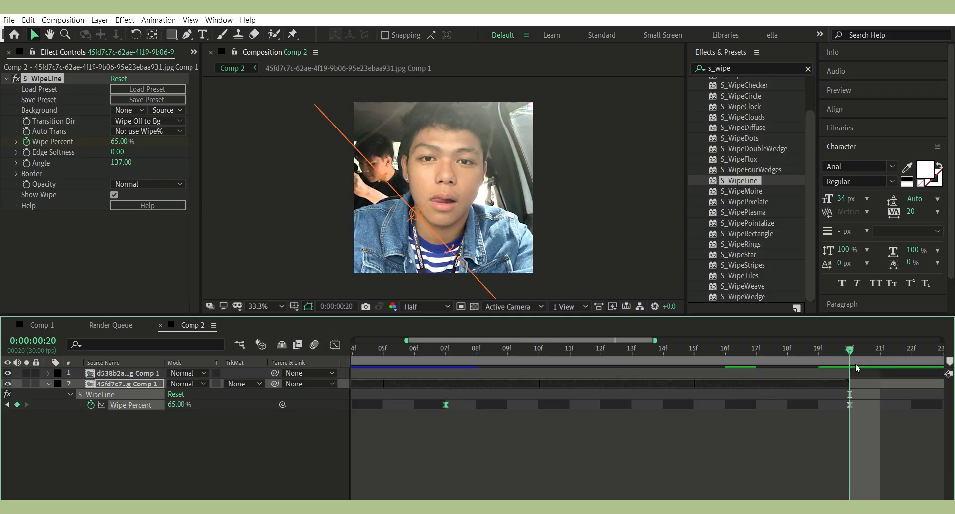
{"action": "left_click", "coordinate": [859, 373]}
{"action": "left_click_drag", "start_coordinate": [744, 179], "coordinate": [866, 371]}
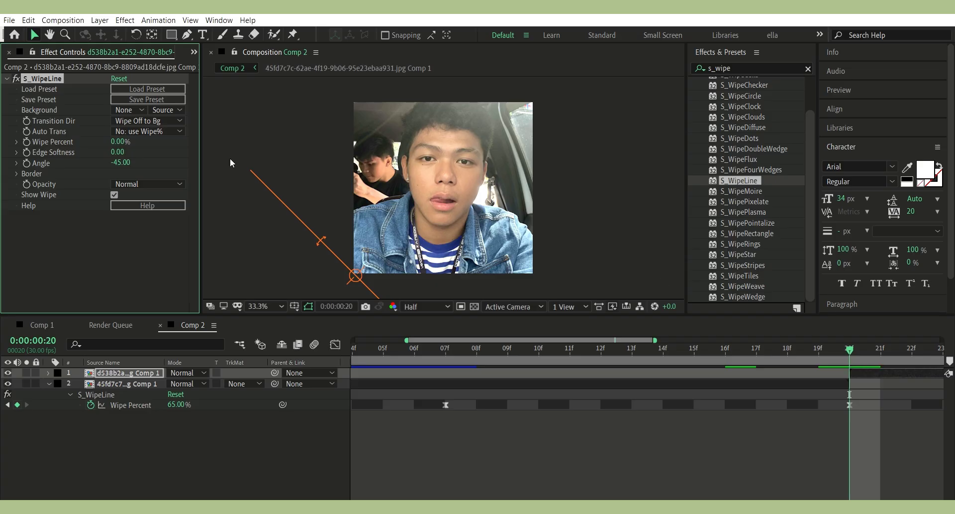
{"action": "left_click_drag", "start_coordinate": [120, 142], "coordinate": [151, 132]}
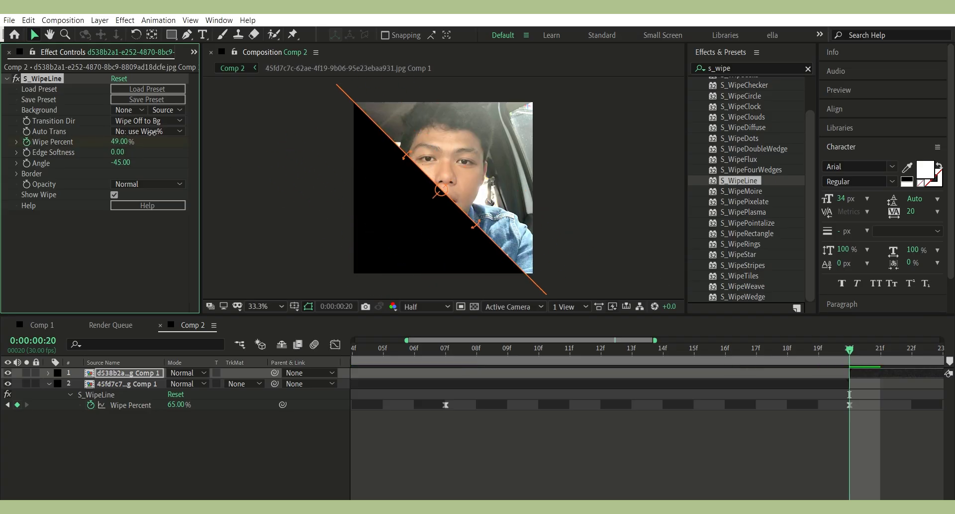
{"action": "left_click", "coordinate": [130, 141]}
{"action": "key", "text": "BackSpace"}
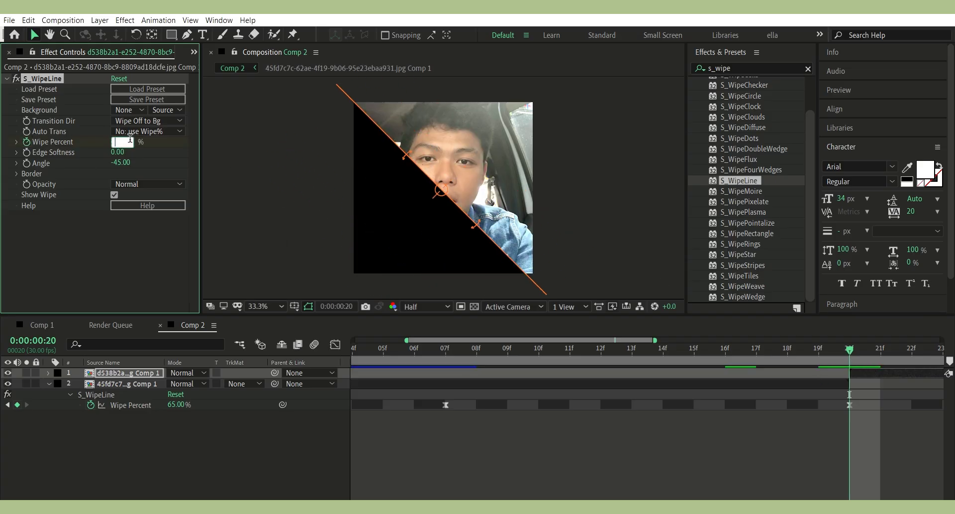
{"action": "type", "text": "50"}
{"action": "key", "text": "Return"}
- Set the second clip's Wipe Percent to 0% at 0:00:01:06 and reveal the layer's keyframes
{"action": "left_click", "coordinate": [406, 493]}
{"action": "key", "text": "space"}
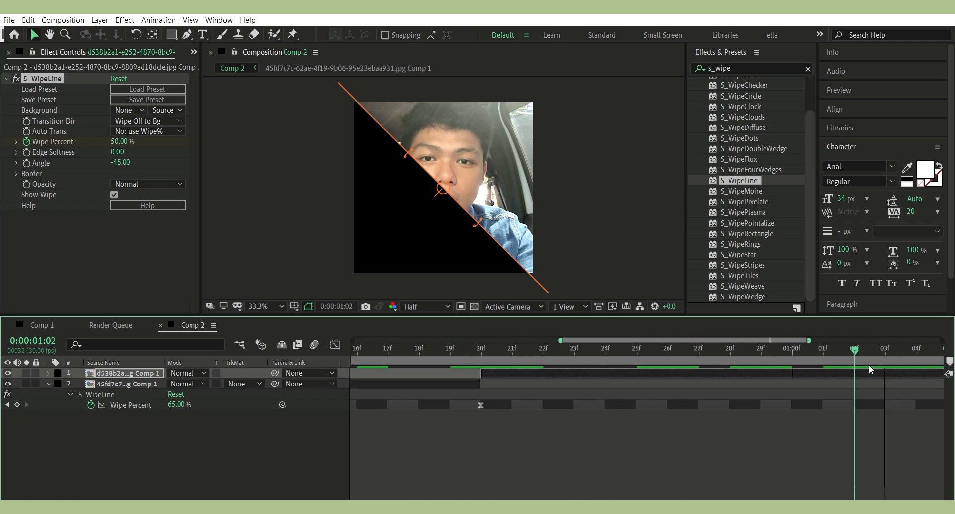
{"action": "key", "text": "minus"}
{"action": "scroll", "coordinate": [383, 489], "scroll_direction": "down", "scroll_amount": 4}
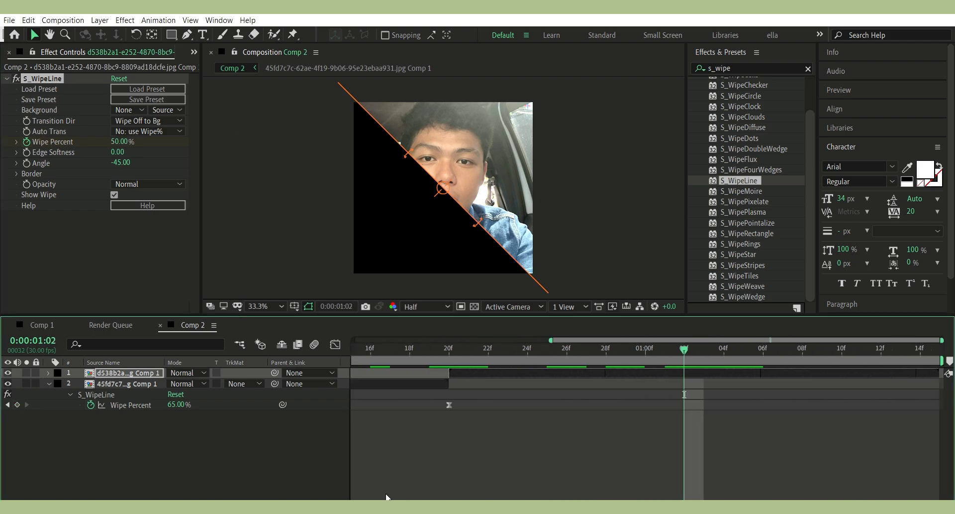
{"action": "left_click", "coordinate": [803, 349]}
{"action": "left_click_drag", "start_coordinate": [805, 351], "coordinate": [816, 351]}
{"action": "left_click", "coordinate": [118, 141]}
{"action": "type", "text": "0"}
{"action": "key", "text": "Return"}
{"action": "key", "text": "u"}
{"action": "left_click", "coordinate": [130, 384]}
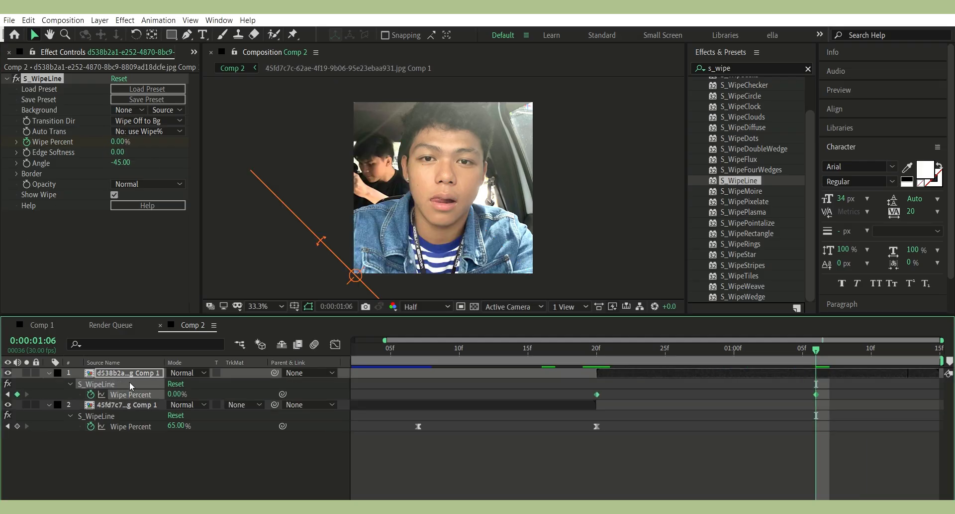
- Shape the second clip's eased Wipe Percent curve to fall steeply from frame 20 and level off toward 0:00:01:06
{"action": "left_click", "coordinate": [335, 344]}
{"action": "left_click", "coordinate": [597, 376]}
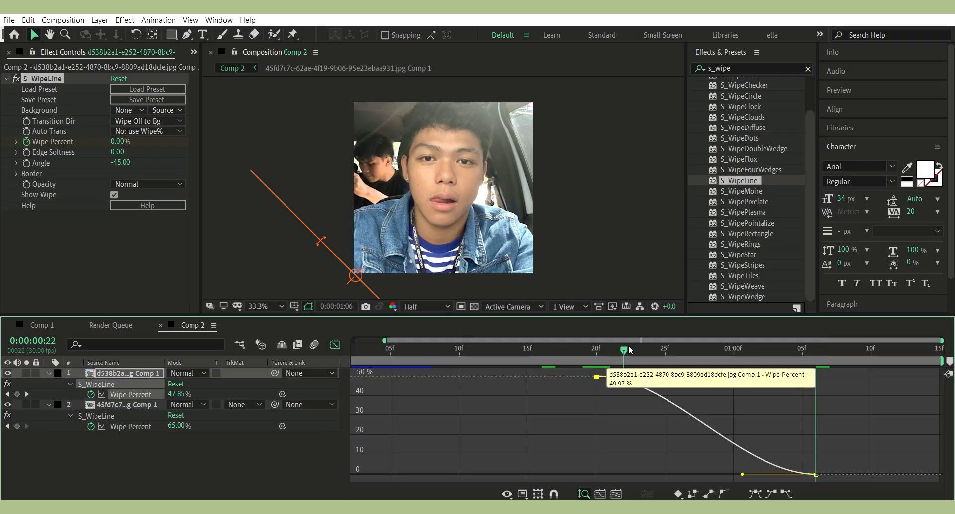
{"action": "left_click", "coordinate": [629, 350]}
{"action": "left_click_drag", "start_coordinate": [671, 377], "coordinate": [521, 443]}
{"action": "left_click_drag", "start_coordinate": [743, 474], "coordinate": [632, 463]}
- Close the value graph and preview the line wipe transition from the start of Comp 2
{"action": "key", "text": "space"}
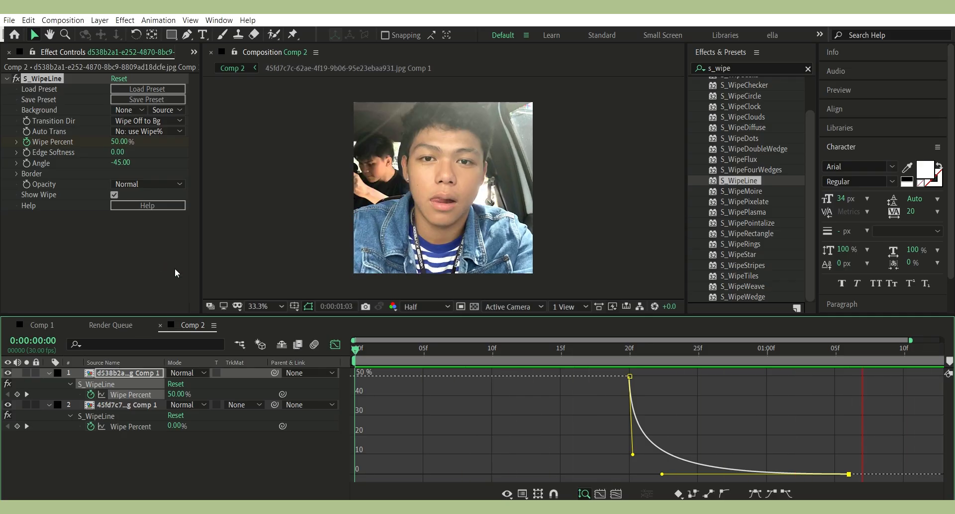
{"action": "key", "text": "space"}
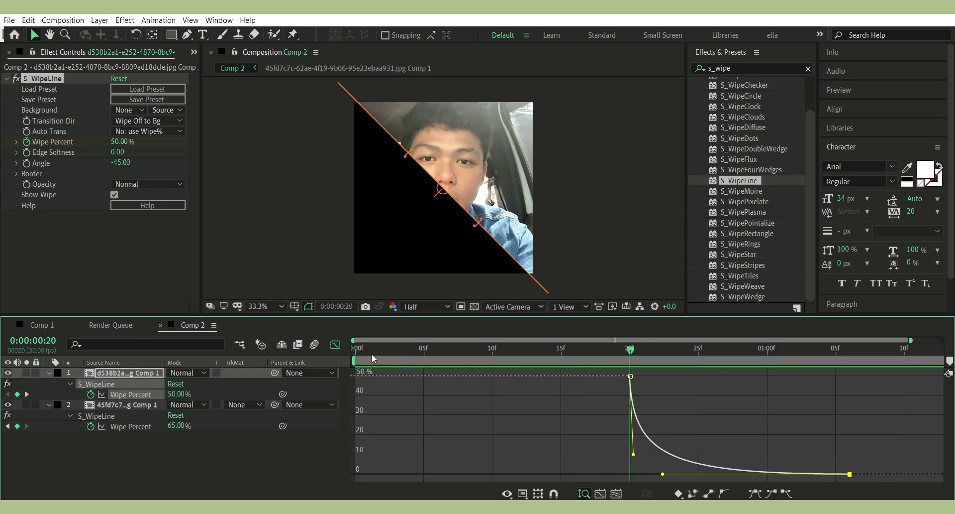
{"action": "left_click", "coordinate": [336, 344]}
{"action": "key", "text": "Home"}
{"action": "key", "text": "space"}
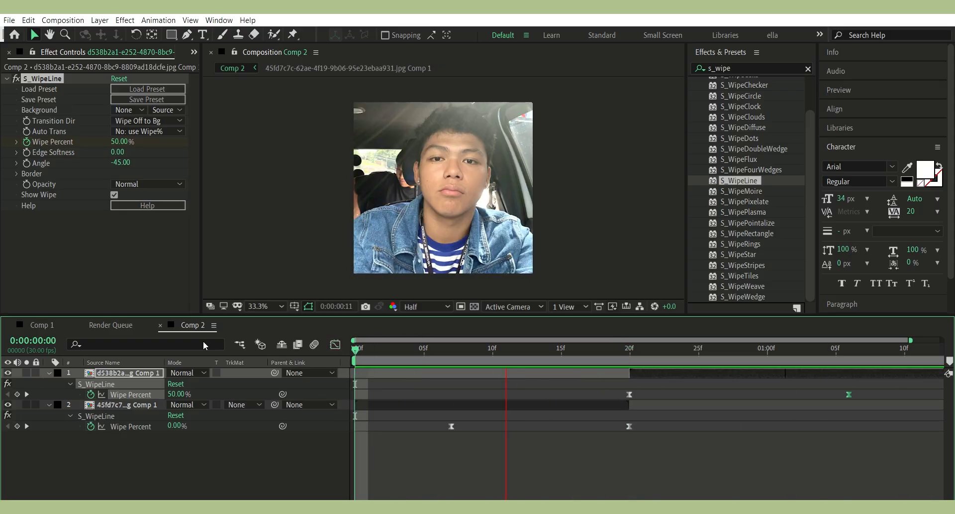
{"action": "key", "text": "space"}
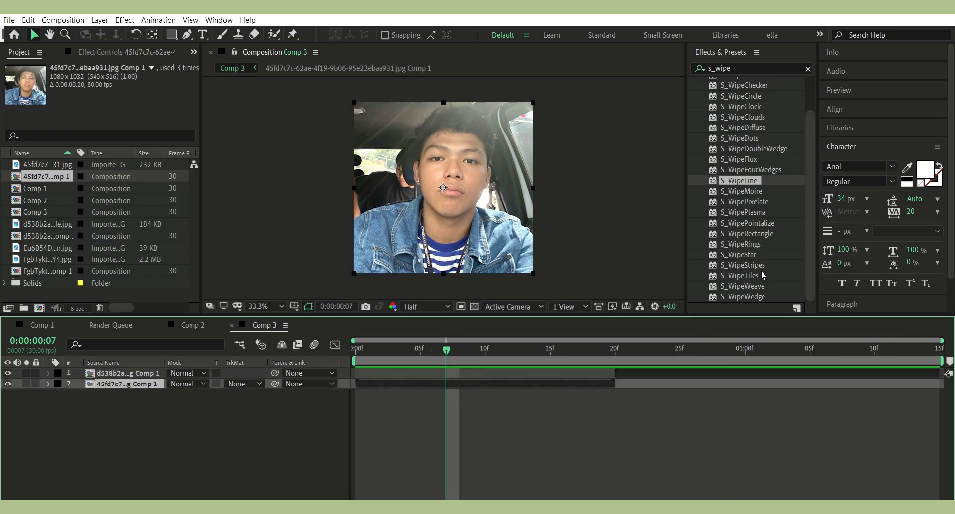
- In Comp 3, apply S_WipeStar with direction Star Out to the first clip and keyframe Wipe Percent from 0% at frame 7 to 69% at frame 20
{"action": "left_click_drag", "start_coordinate": [741, 254], "coordinate": [512, 382]}
{"action": "left_click", "coordinate": [148, 151]}
{"action": "left_click", "coordinate": [152, 165]}
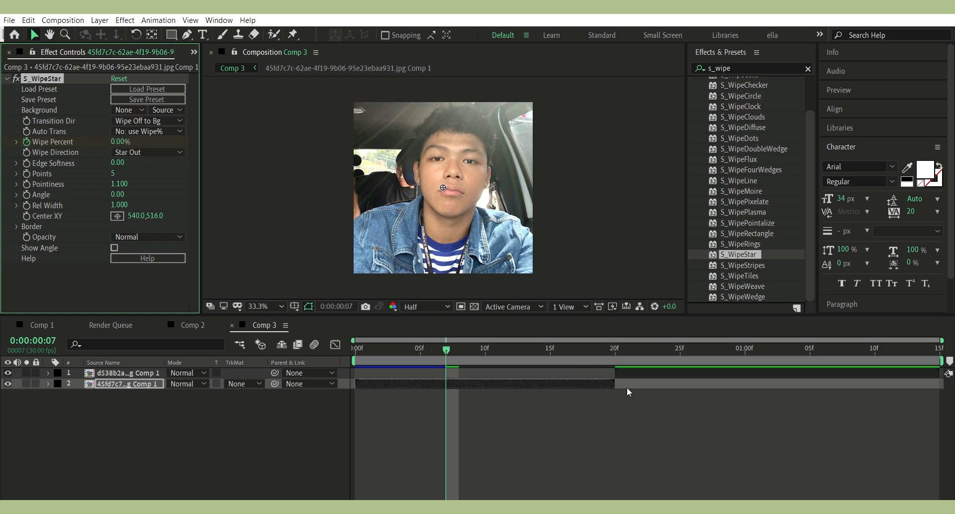
{"action": "left_click", "coordinate": [591, 347]}
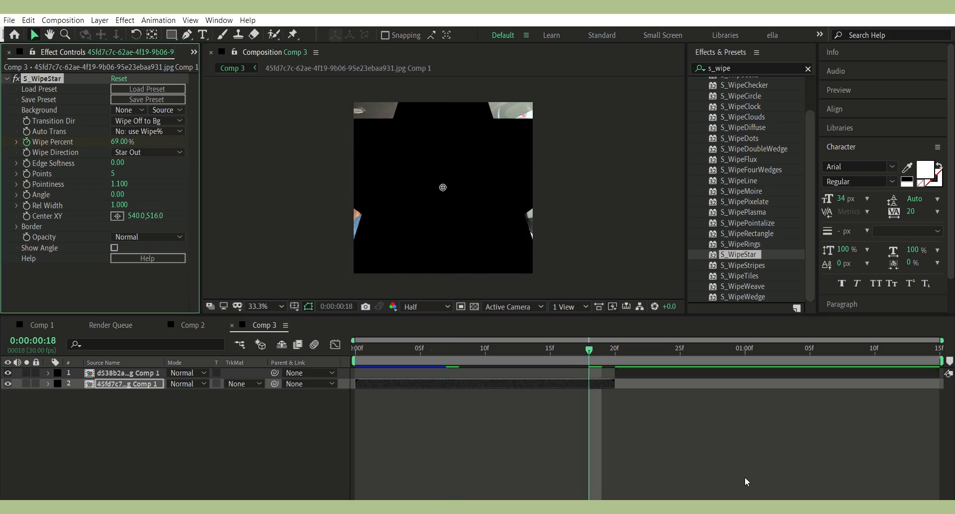
{"action": "key", "text": "u"}
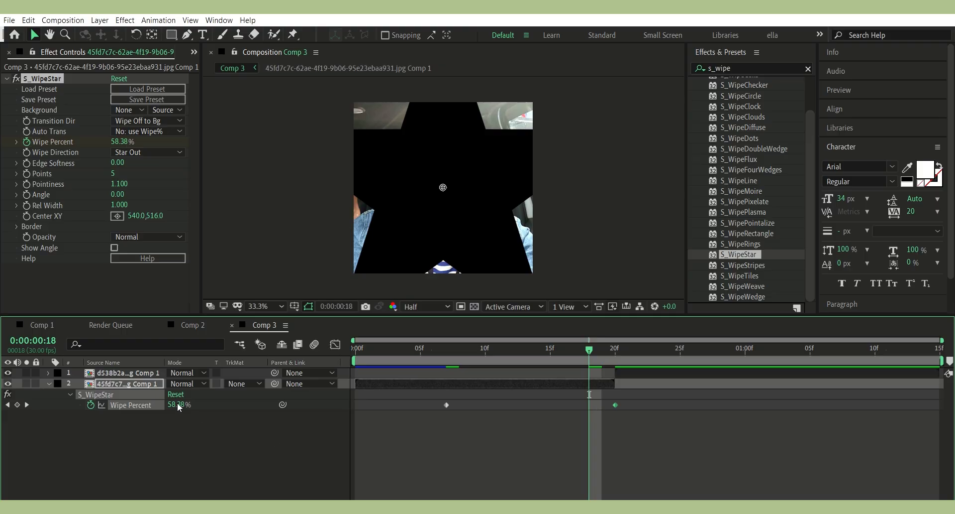
- Easy-ease the first clip's S_WipeStar keyframes and shape their value curve to rise steeply just before frame 20
{"action": "key", "text": "F9"}
{"action": "left_click", "coordinate": [335, 343]}
{"action": "left_click", "coordinate": [615, 376]}
{"action": "left_click_drag", "start_coordinate": [560, 376], "coordinate": [611, 455]}
{"action": "left_click_drag", "start_coordinate": [503, 473], "coordinate": [600, 468]}
{"action": "key", "text": "Page_Down"}
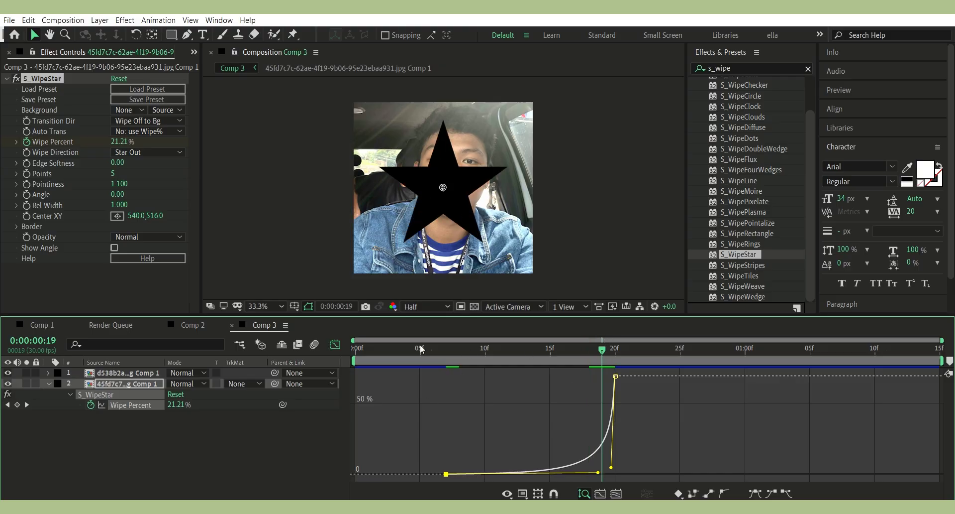
{"action": "left_click", "coordinate": [336, 343]}
- Apply S_WipeStar to the second clip at frame 20 and keyframe a raised Wipe Percent there
{"action": "key", "text": "Page_Down"}
{"action": "left_click", "coordinate": [622, 370]}
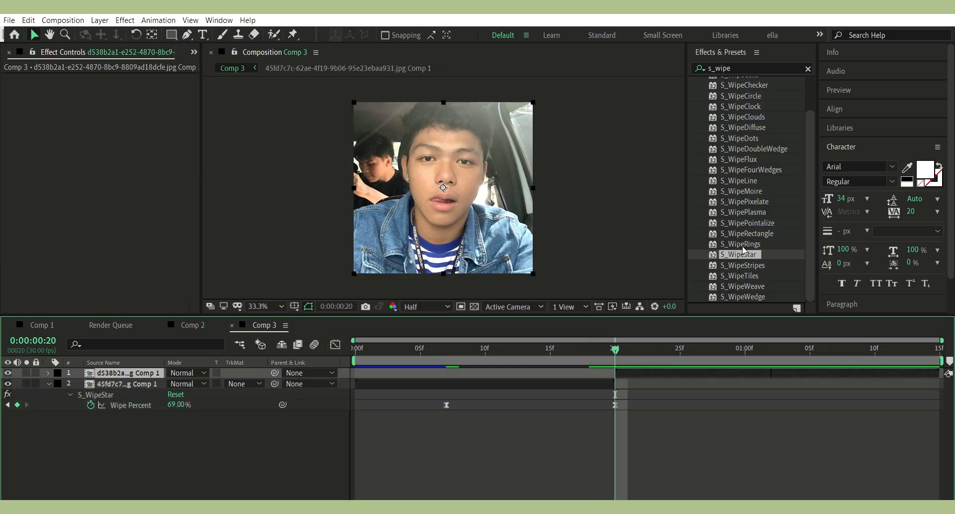
{"action": "left_click_drag", "start_coordinate": [622, 368], "coordinate": [622, 370]}
{"action": "left_click", "coordinate": [27, 142]}
{"action": "left_click_drag", "start_coordinate": [119, 140], "coordinate": [164, 129]}
- Set the second clip's S_WipeStar Wipe Percent to 0% at 0:00:01:06
{"action": "left_click", "coordinate": [823, 348]}
{"action": "left_click", "coordinate": [121, 141]}
{"action": "type", "text": "0"}
{"action": "key", "text": "Return"}
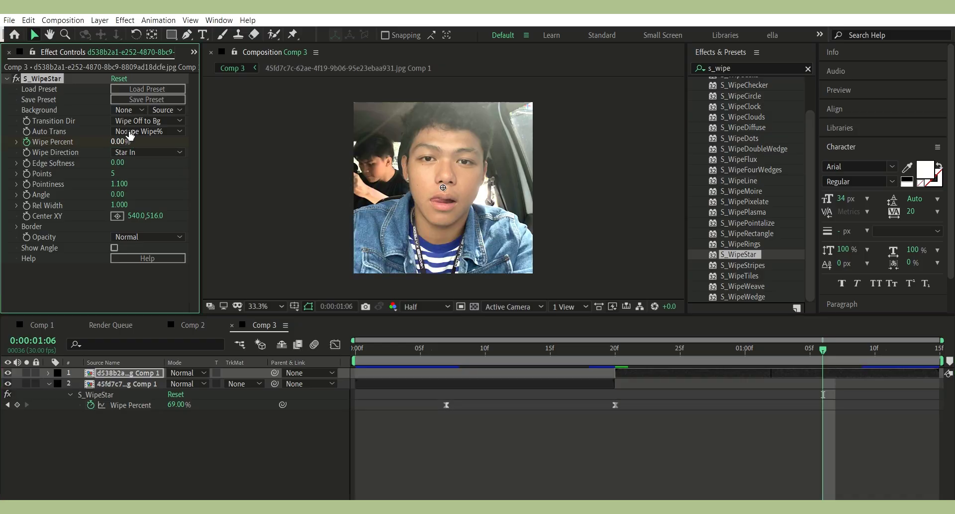